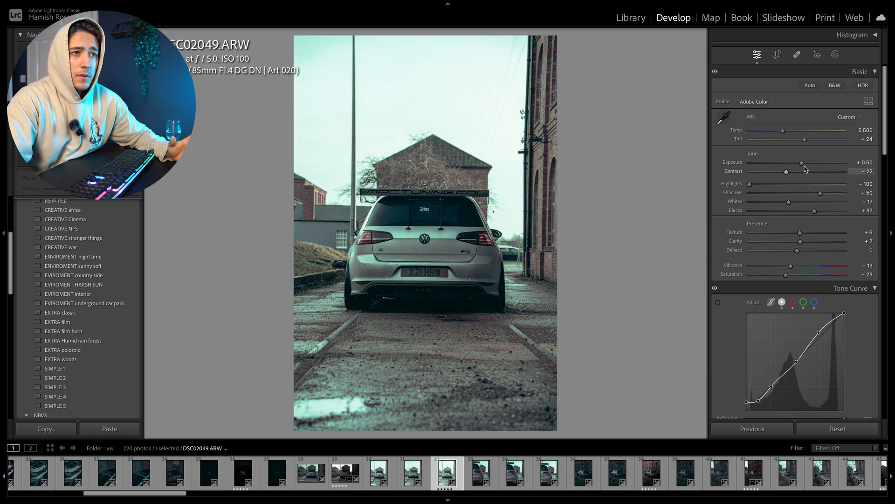
Step: Lower the photo's overall exposure to +0.20
{"action": "left_click_drag", "start_coordinate": [802, 163], "coordinate": [799, 165]}
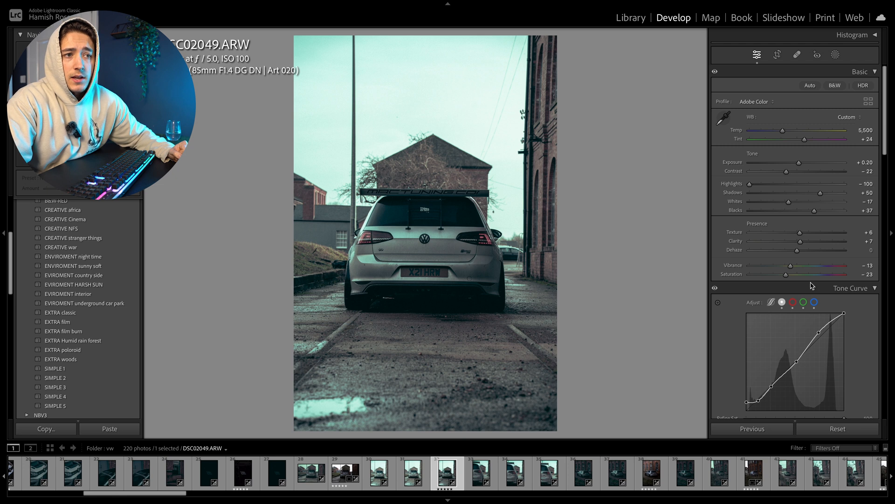
Step: Examine the tone curve channels, HSL hue, saturation and luminance values, color grading wheels, grain and calibration settings
{"action": "scroll", "coordinate": [800, 307], "scroll_direction": "down", "scroll_amount": 3}
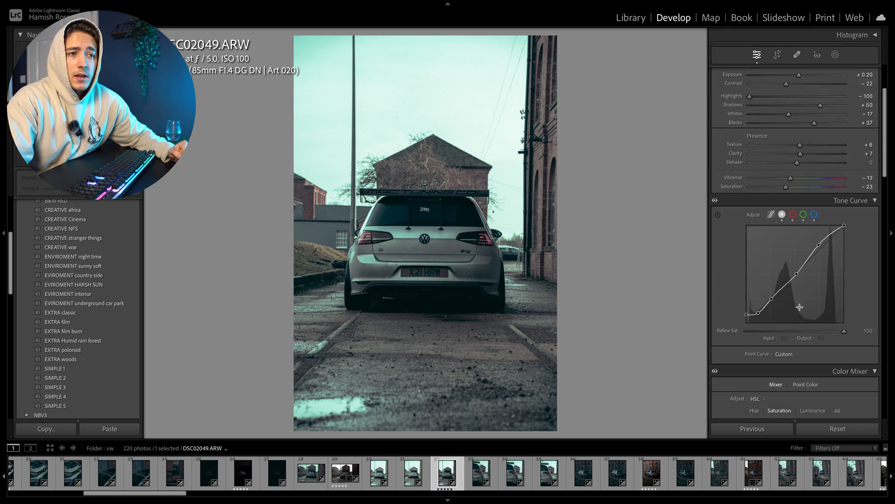
{"action": "left_click", "coordinate": [793, 214]}
{"action": "left_click", "coordinate": [803, 214]}
{"action": "left_click", "coordinate": [815, 215]}
{"action": "scroll", "coordinate": [811, 266], "scroll_direction": "down", "scroll_amount": 7}
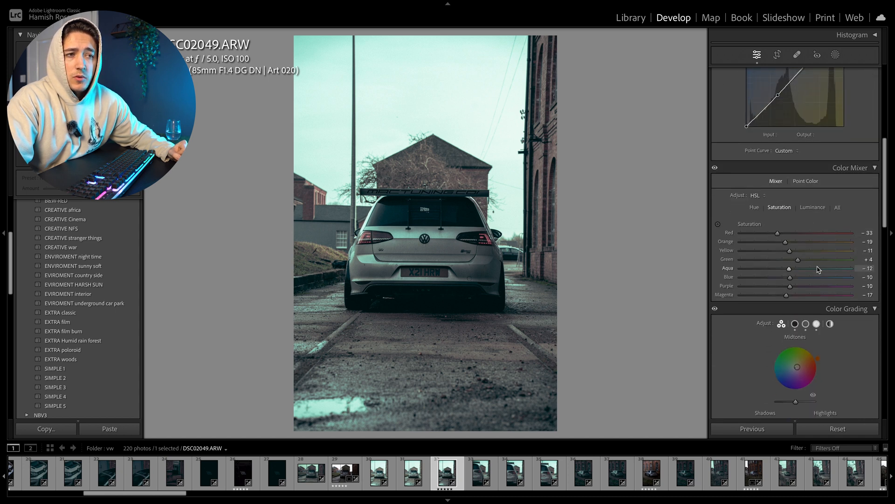
{"action": "left_click", "coordinate": [754, 208]}
{"action": "left_click", "coordinate": [778, 208]}
{"action": "left_click", "coordinate": [812, 208]}
{"action": "scroll", "coordinate": [804, 252], "scroll_direction": "down", "scroll_amount": 5}
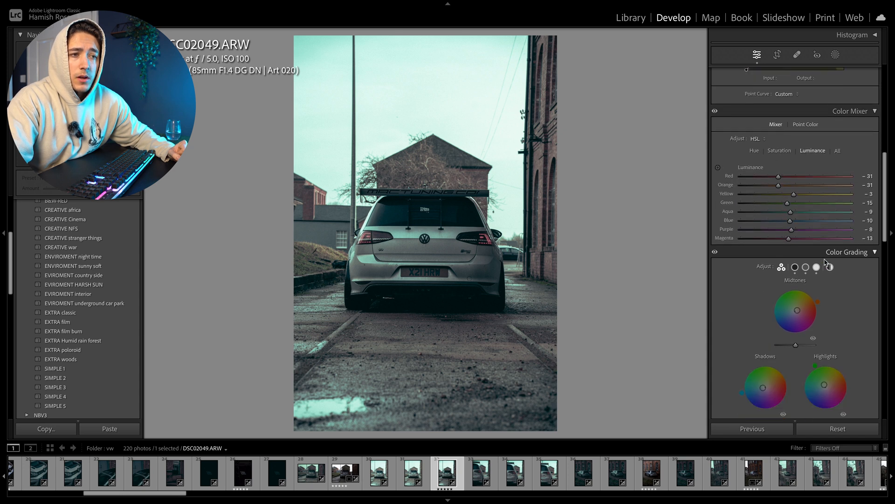
{"action": "scroll", "coordinate": [795, 282], "scroll_direction": "down", "scroll_amount": 15}
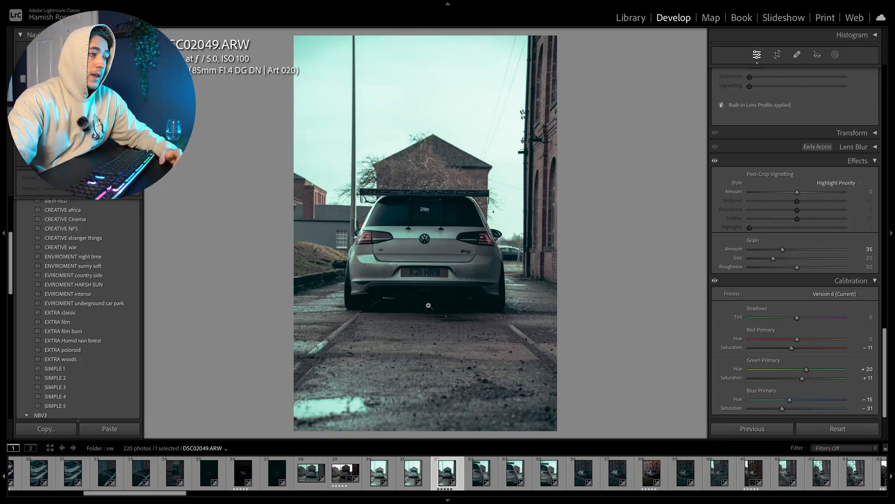
Step: Set the shadows to +44 and the red saturation in the color mixer to 0
{"action": "scroll", "coordinate": [785, 280], "scroll_direction": "up", "scroll_amount": 15}
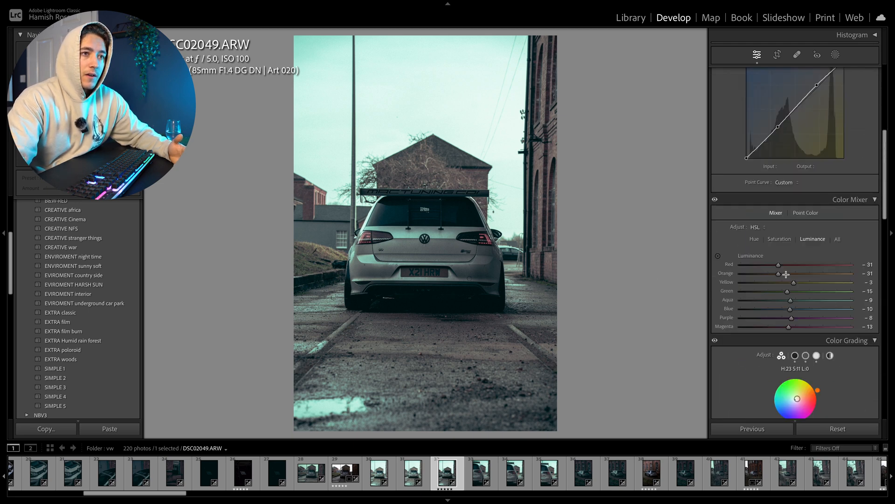
{"action": "scroll", "coordinate": [774, 279], "scroll_direction": "up", "scroll_amount": 5}
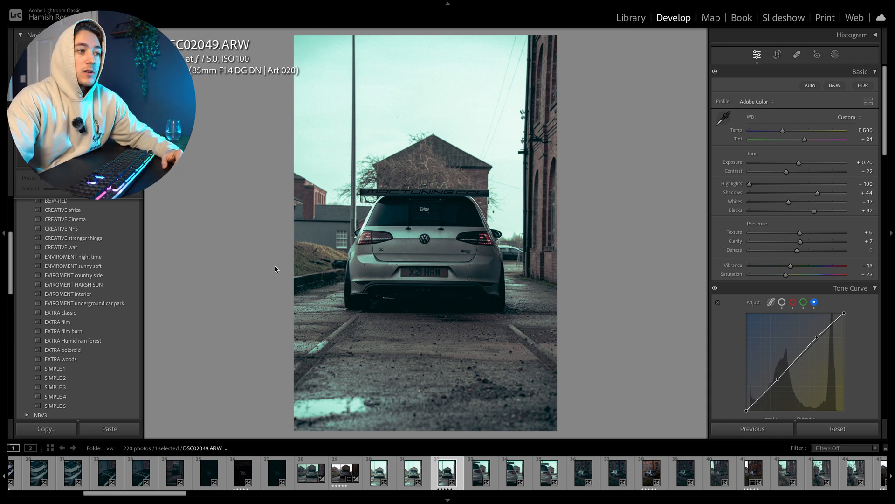
{"action": "scroll", "coordinate": [767, 286], "scroll_direction": "down", "scroll_amount": 5}
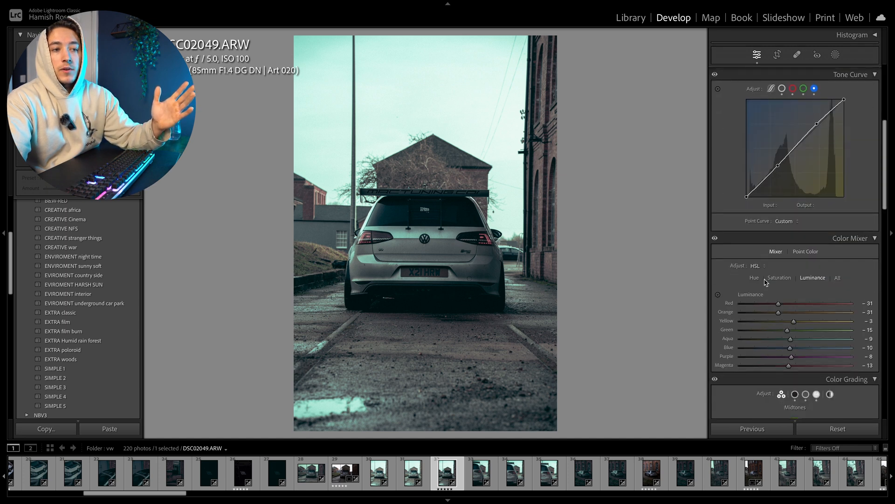
{"action": "left_click", "coordinate": [760, 280]}
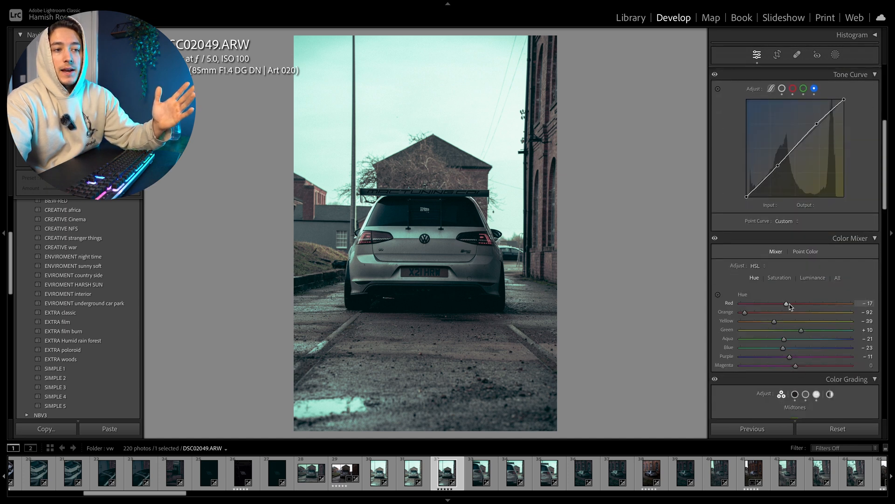
{"action": "left_click", "coordinate": [781, 278]}
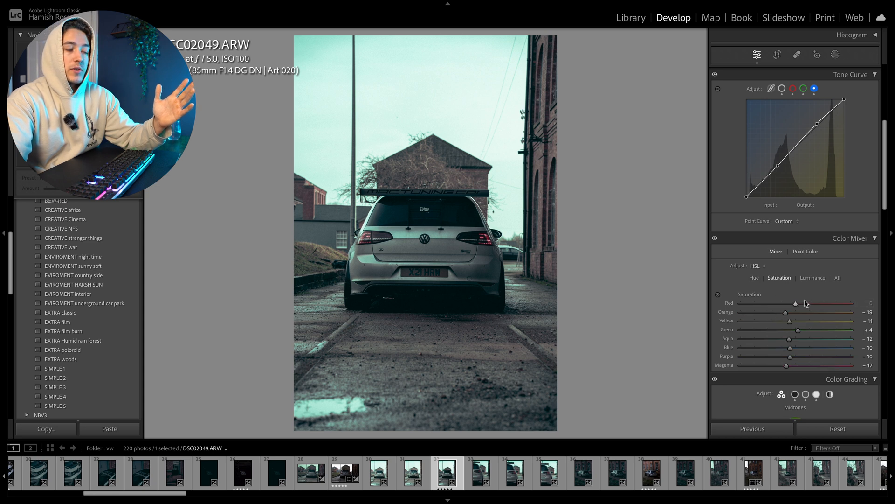
{"action": "left_click", "coordinate": [474, 238]}
{"action": "left_click", "coordinate": [475, 238]}
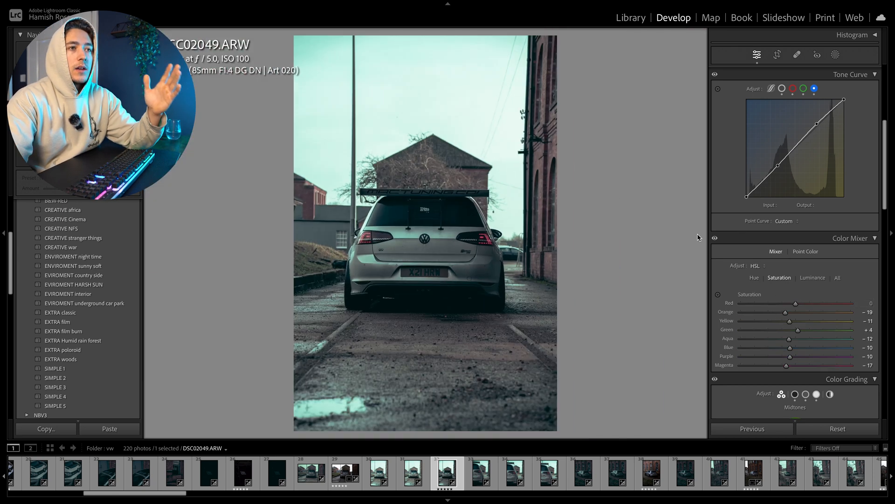
Step: Create a linear gradient mask fading upward from the ground to the sky, and subtract the car from it with subject selection
{"action": "scroll", "coordinate": [828, 205], "scroll_direction": "up", "scroll_amount": 5}
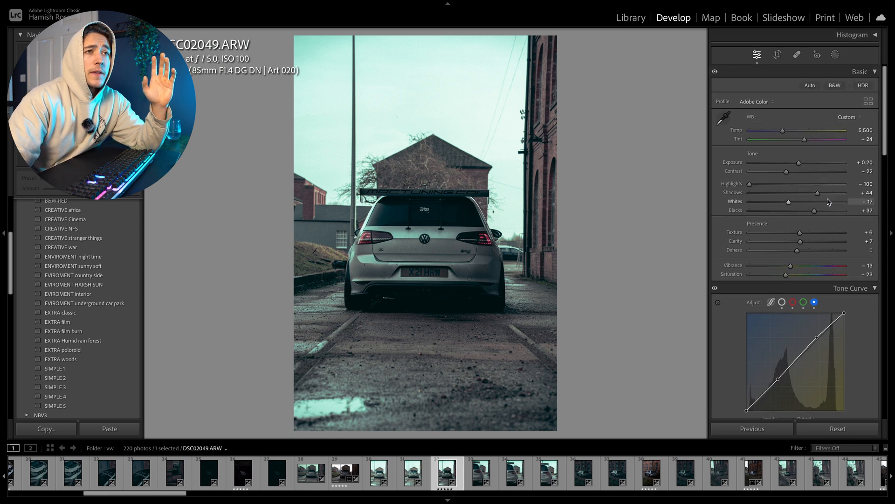
{"action": "left_click", "coordinate": [835, 55]}
{"action": "left_click", "coordinate": [746, 154]}
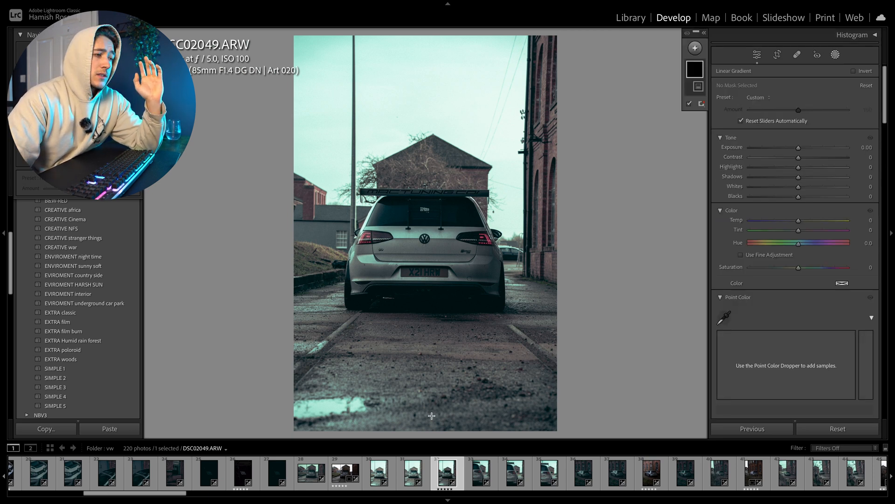
{"action": "left_click_drag", "start_coordinate": [433, 395], "coordinate": [435, 125]}
{"action": "left_click_drag", "start_coordinate": [433, 260], "coordinate": [435, 239]}
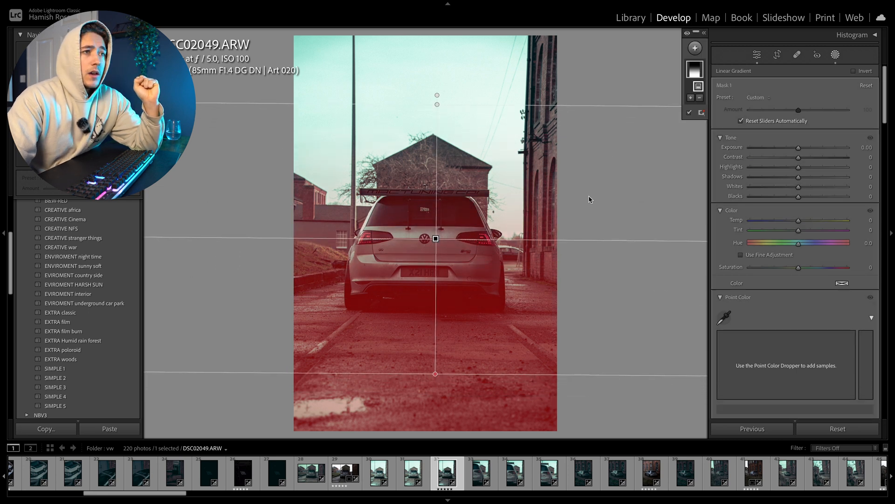
{"action": "left_click", "coordinate": [699, 100]}
{"action": "left_click", "coordinate": [720, 115]}
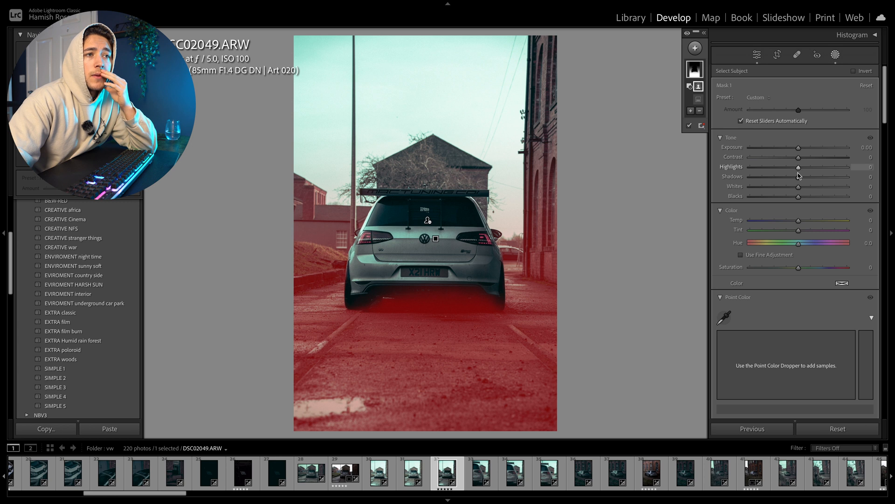
Step: On the ground mask, set contrast to 7, highlights to -4, shadows to -3, blacks to -10 and clarity to 70
{"action": "left_click_drag", "start_coordinate": [799, 197], "coordinate": [796, 197]}
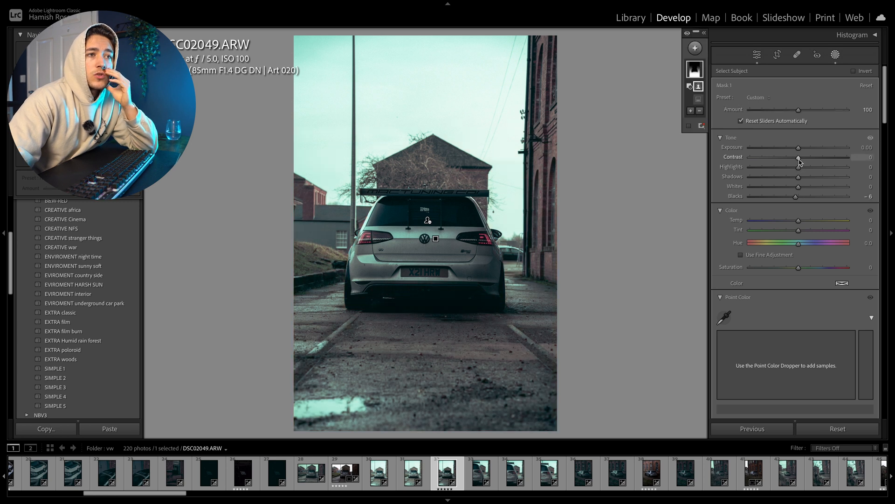
{"action": "left_click_drag", "start_coordinate": [798, 158], "coordinate": [798, 179]}
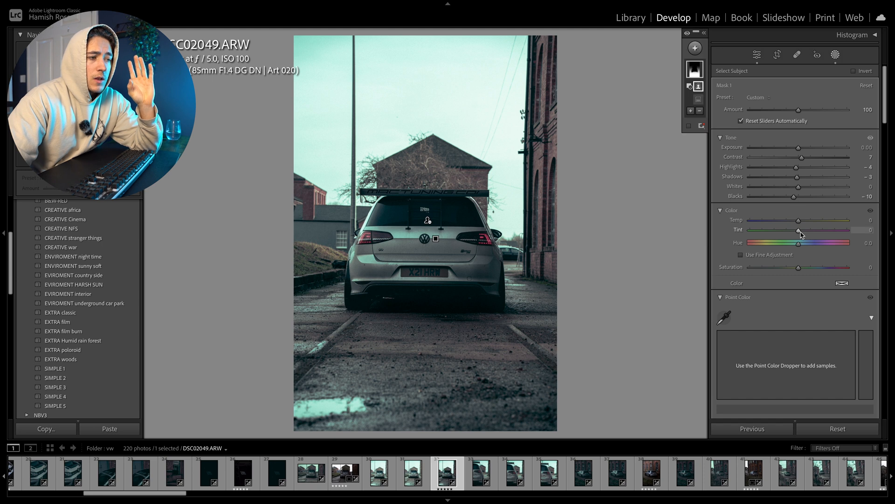
{"action": "scroll", "coordinate": [804, 296], "scroll_direction": "down", "scroll_amount": 7}
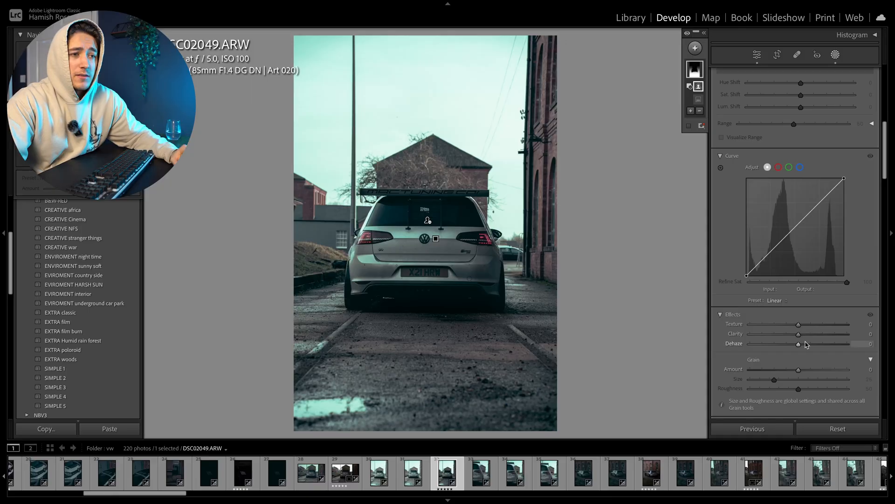
{"action": "left_click_drag", "start_coordinate": [800, 336], "coordinate": [833, 332]}
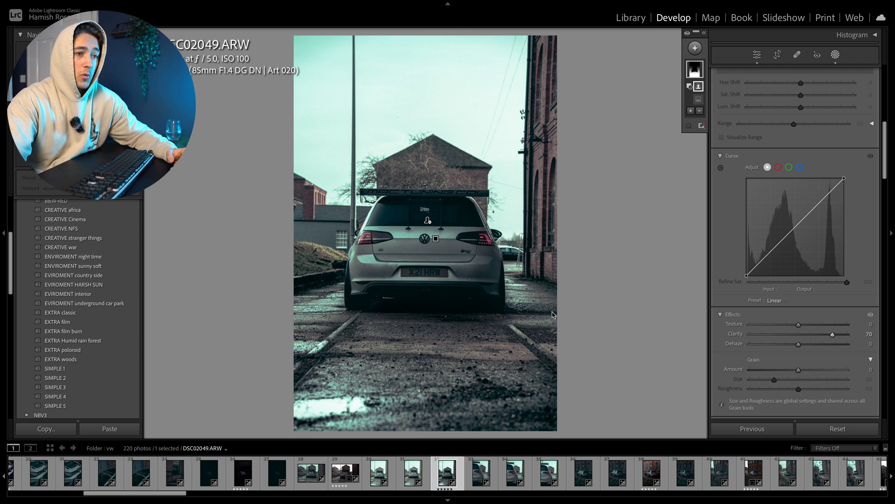
Step: Darken the ground mask further with exposure -0.48, highlights -9, shadows -11 and blacks -16
{"action": "scroll", "coordinate": [782, 165], "scroll_direction": "up", "scroll_amount": 10}
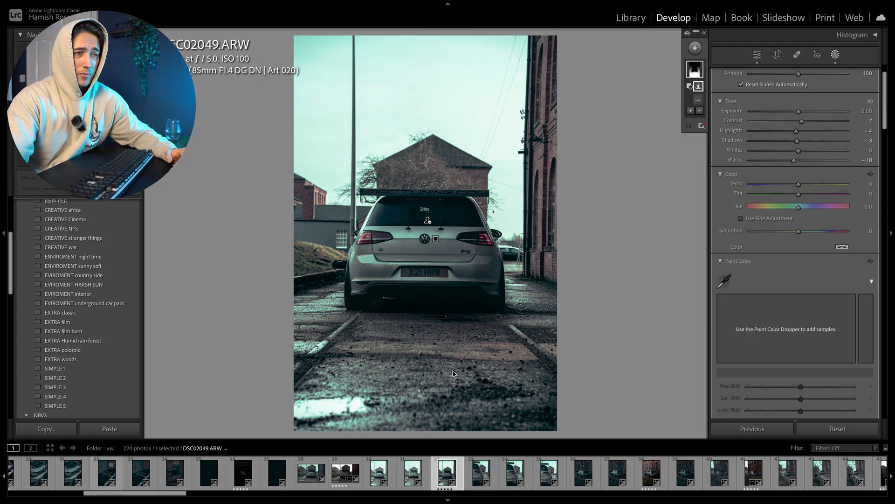
{"action": "left_click_drag", "start_coordinate": [794, 159], "coordinate": [798, 112]}
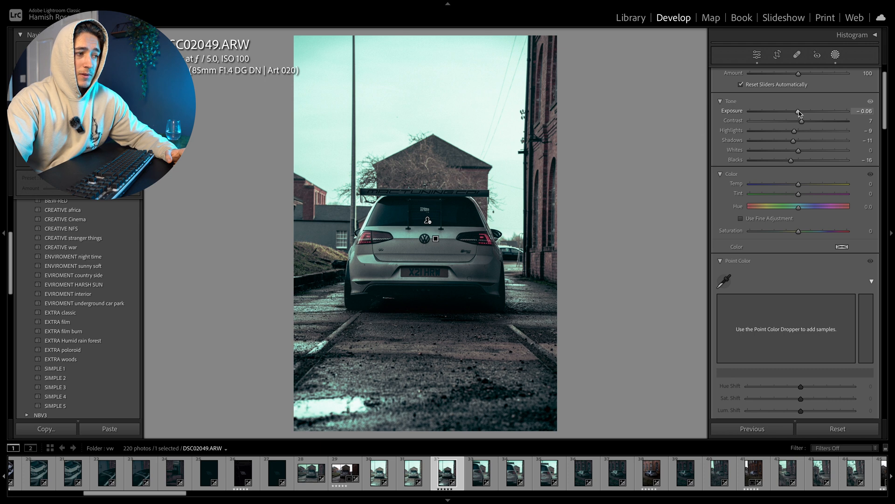
{"action": "left_click_drag", "start_coordinate": [798, 113], "coordinate": [800, 114]}
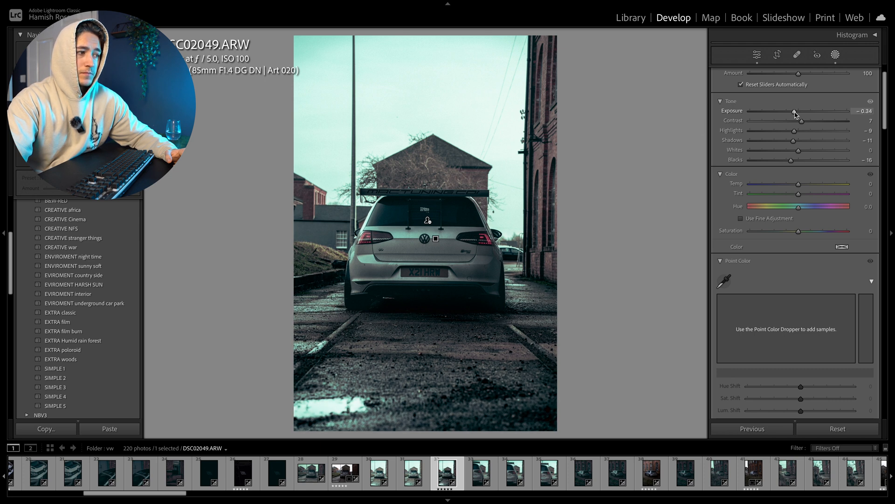
{"action": "left_click_drag", "start_coordinate": [796, 114], "coordinate": [793, 114]}
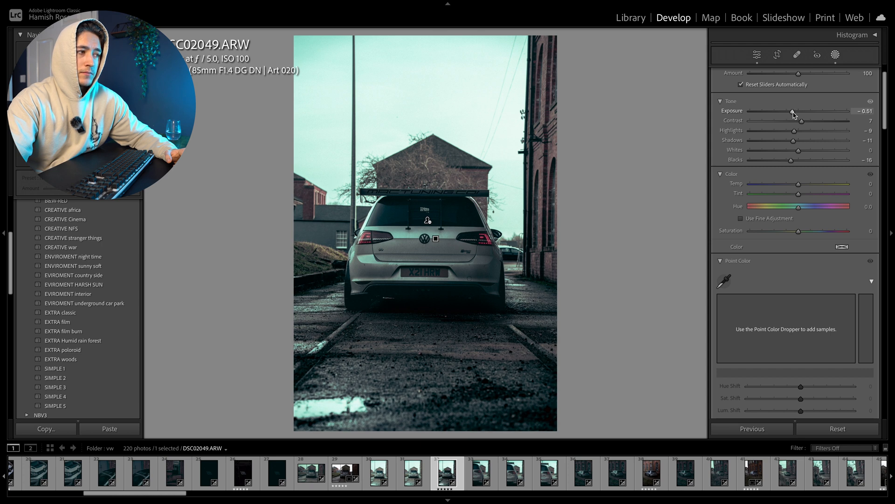
{"action": "left_click_drag", "start_coordinate": [793, 112], "coordinate": [794, 112]}
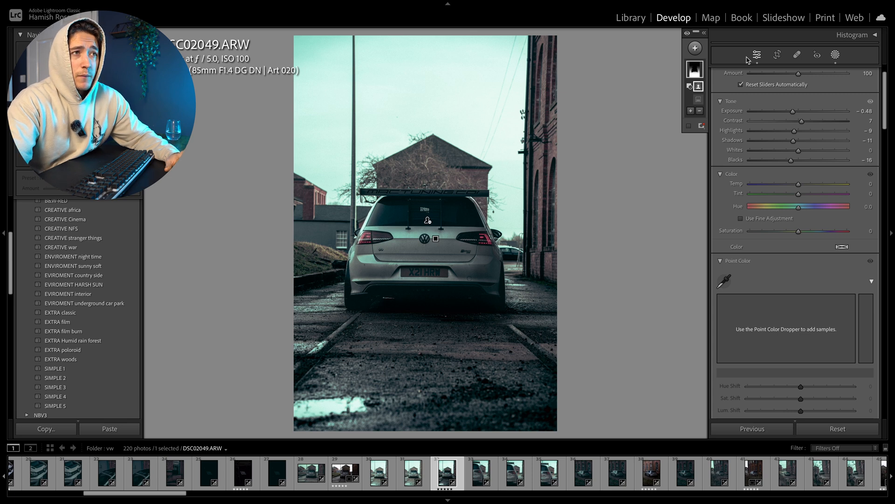
Step: Add a subject mask for the car with shadows -5 and exposure -0.13, and leave masking
{"action": "left_click", "coordinate": [699, 50]}
{"action": "left_click", "coordinate": [720, 68]}
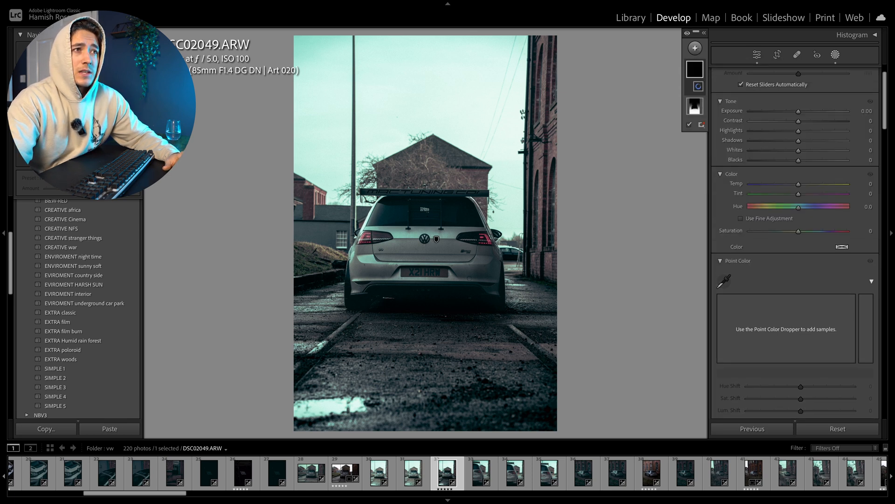
{"action": "left_click_drag", "start_coordinate": [798, 140], "coordinate": [798, 113]}
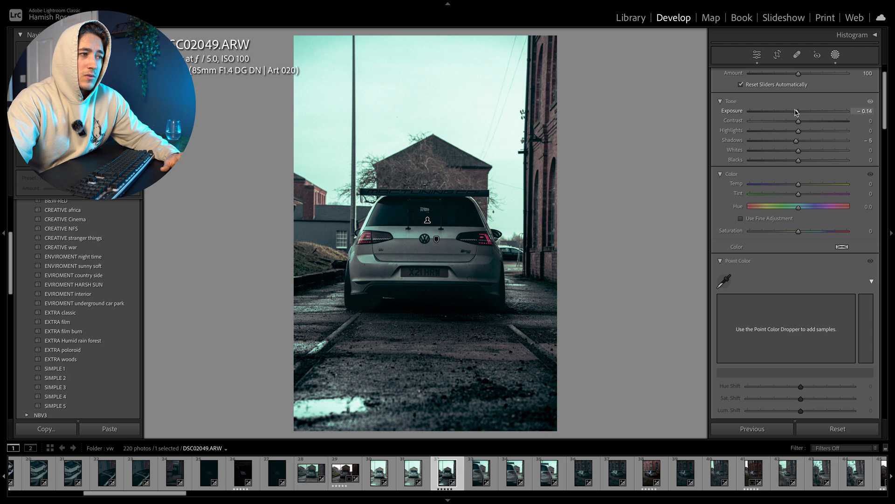
{"action": "left_click_drag", "start_coordinate": [796, 111], "coordinate": [797, 112]}
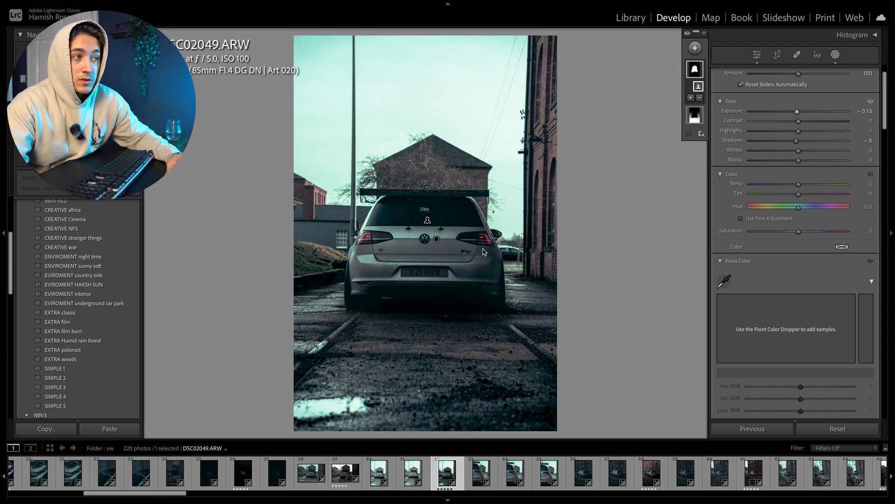
{"action": "left_click", "coordinate": [757, 55]}
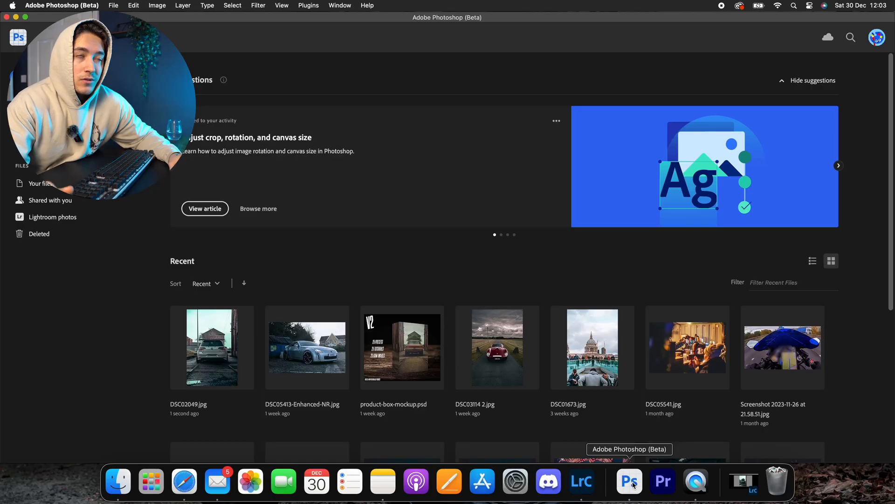
Step: Open DSC02049.jpg from the VW folder in Photoshop (Beta) and enlarge its window to fill the screen
{"action": "left_click_drag", "start_coordinate": [84, 18], "coordinate": [525, 17]}
{"action": "left_click", "coordinate": [261, 113]}
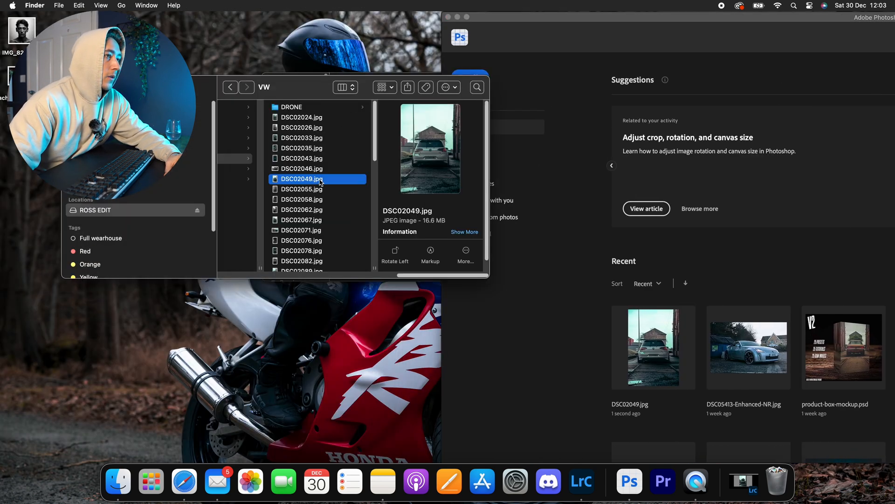
{"action": "left_click_drag", "start_coordinate": [302, 182], "coordinate": [577, 212]}
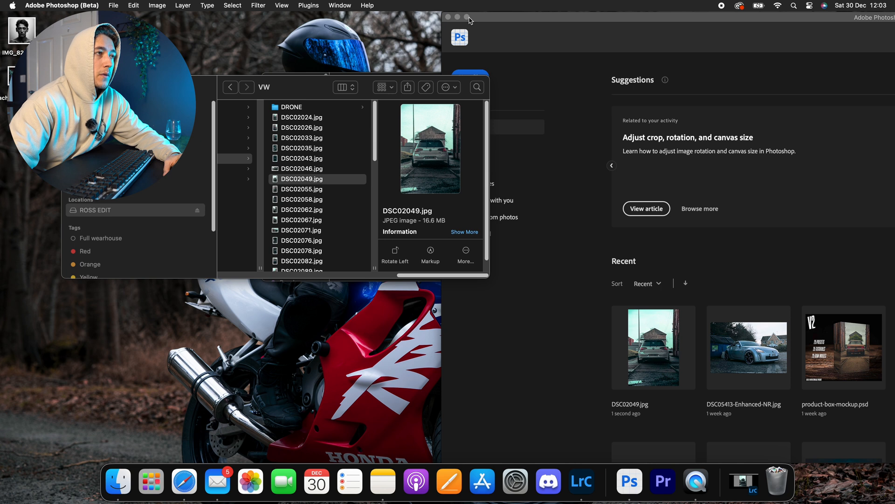
{"action": "left_click", "coordinate": [467, 17]}
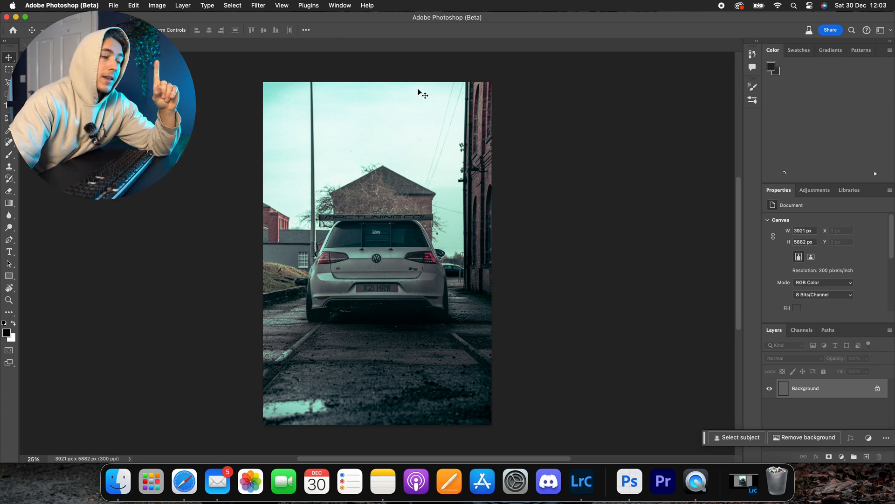
Step: Unlock the Background layer and duplicate it
{"action": "left_click", "coordinate": [877, 388]}
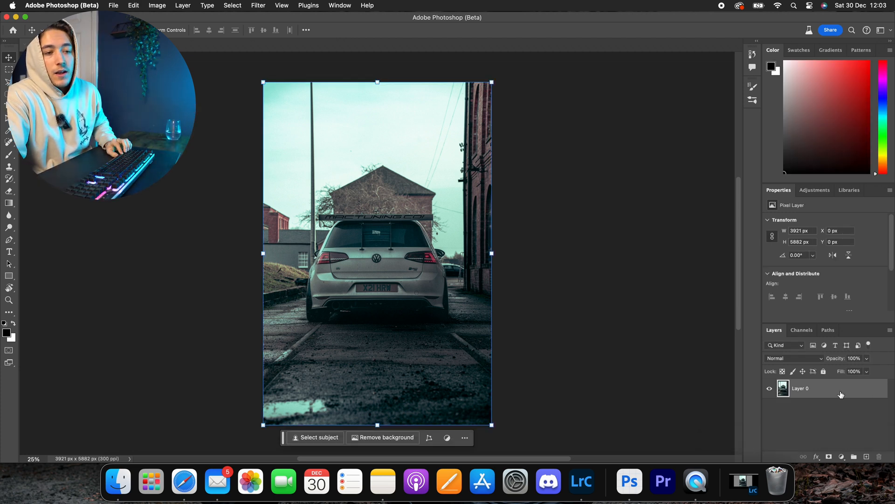
{"action": "key", "text": "super+j"}
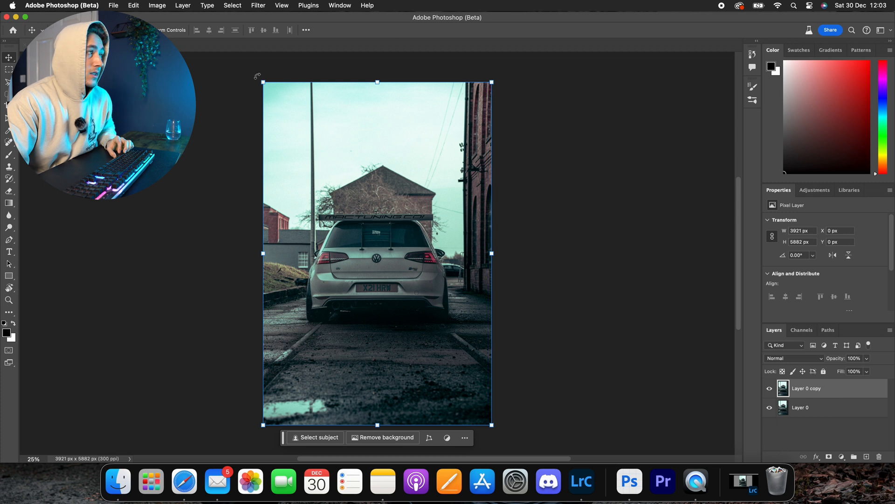
Step: Flip the duplicated layer horizontally
{"action": "left_click", "coordinate": [133, 6]}
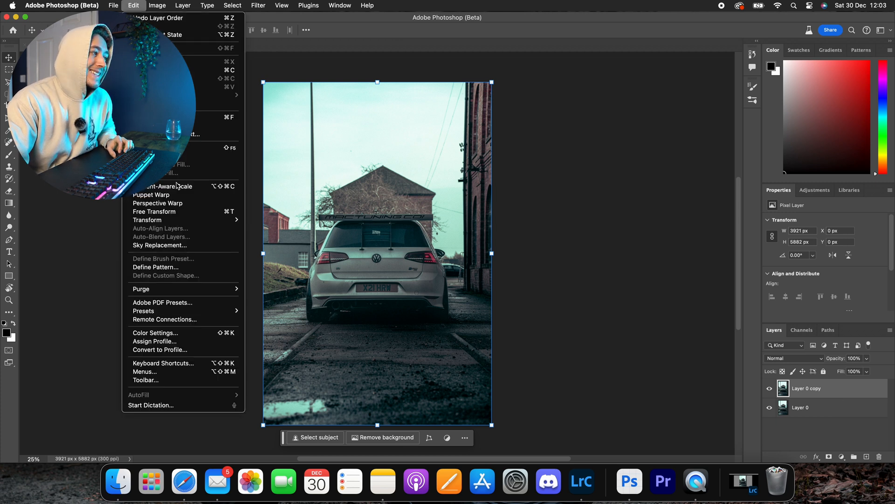
{"action": "mouse_move", "coordinate": [167, 220]}
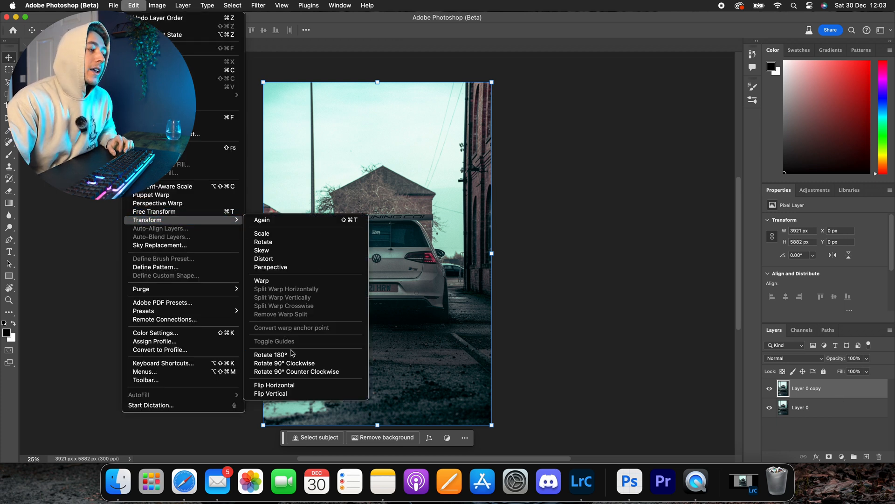
{"action": "left_click", "coordinate": [289, 385]}
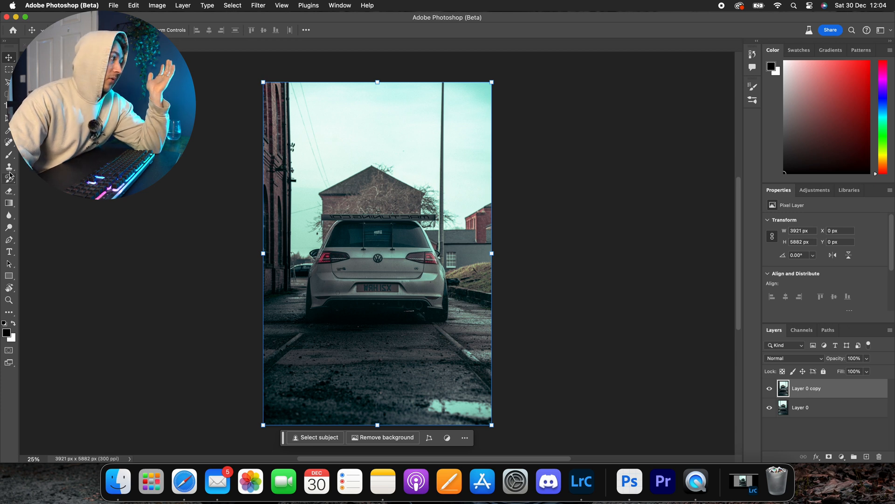
Step: Erase the right side of the flipped layer with the Eraser, from the ground through the car and building roof to the sky, revealing the original layer
{"action": "left_click", "coordinate": [8, 191]}
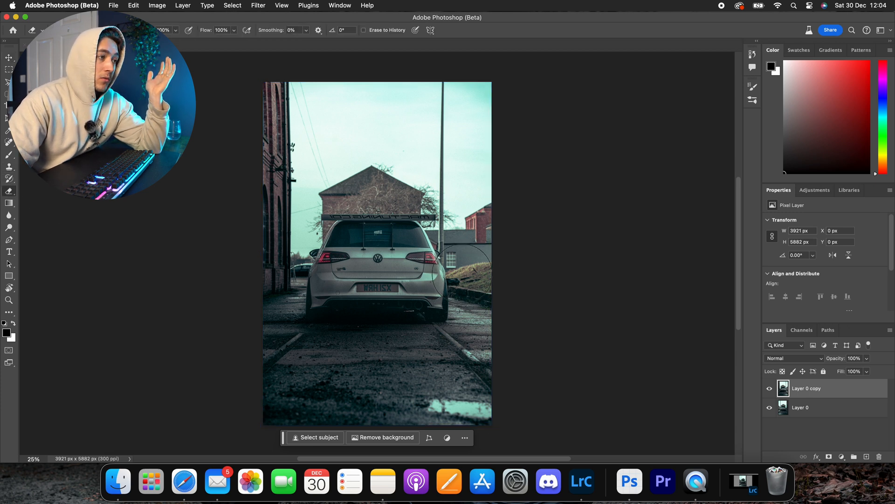
{"action": "mouse_move", "coordinate": [455, 274]}
{"action": "left_mouse_down"}
{"action": "mouse_move", "coordinate": [462, 88]}
{"action": "mouse_move", "coordinate": [480, 416]}
{"action": "left_mouse_up"}
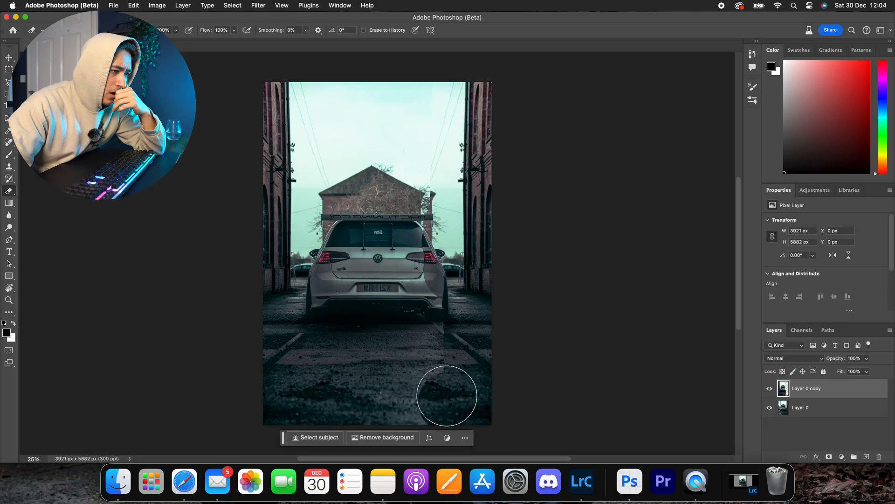
{"action": "left_click_drag", "start_coordinate": [414, 406], "coordinate": [411, 403]}
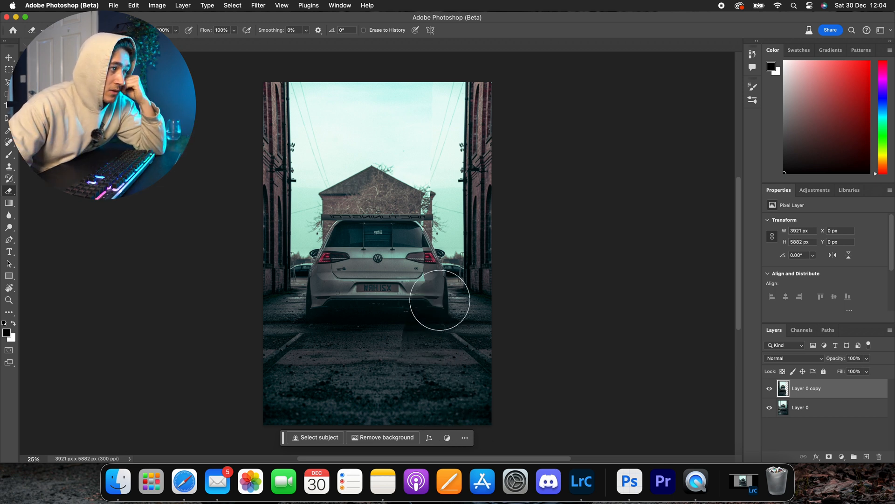
{"action": "mouse_move", "coordinate": [427, 274]}
{"action": "left_mouse_down"}
{"action": "mouse_move", "coordinate": [451, 283]}
{"action": "mouse_move", "coordinate": [408, 269]}
{"action": "mouse_move", "coordinate": [415, 276]}
{"action": "mouse_move", "coordinate": [405, 319]}
{"action": "mouse_move", "coordinate": [412, 343]}
{"action": "left_mouse_up"}
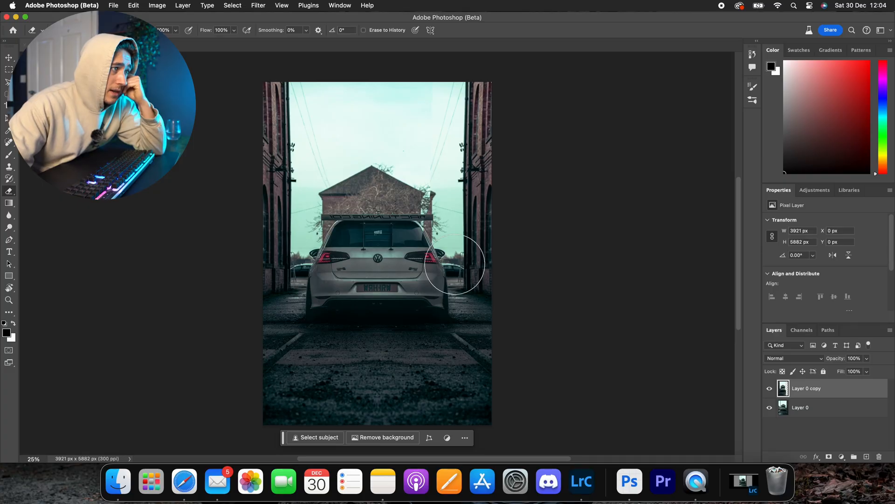
{"action": "left_click_drag", "start_coordinate": [411, 229], "coordinate": [451, 49]}
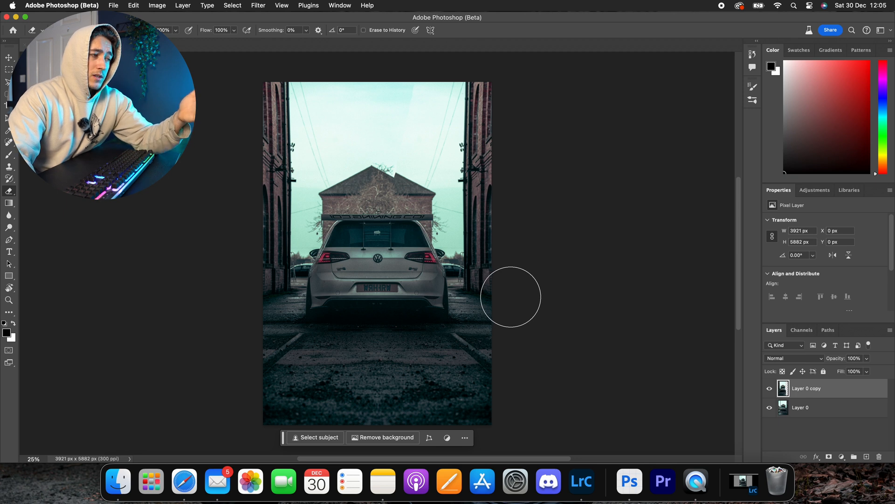
{"action": "mouse_move", "coordinate": [510, 296]}
{"action": "left_mouse_down"}
{"action": "mouse_move", "coordinate": [443, 306]}
{"action": "mouse_move", "coordinate": [352, 283]}
{"action": "mouse_move", "coordinate": [453, 299]}
{"action": "mouse_move", "coordinate": [440, 289]}
{"action": "mouse_move", "coordinate": [499, 312]}
{"action": "left_mouse_up"}
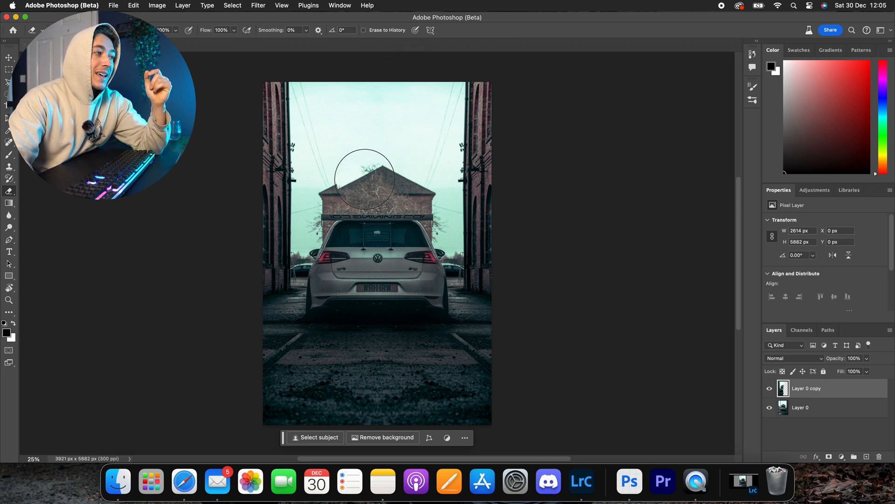
{"action": "left_click_drag", "start_coordinate": [339, 180], "coordinate": [338, 181]}
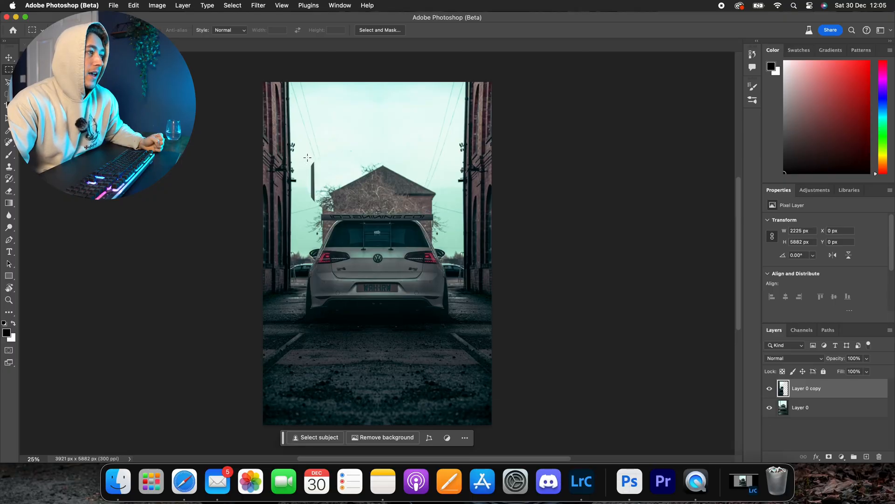
Step: Run Generative Fill without a prompt on a rectangle around the roof's left half and the stray wall fragment, choosing the third variation
{"action": "left_click_drag", "start_coordinate": [307, 154], "coordinate": [383, 213]}
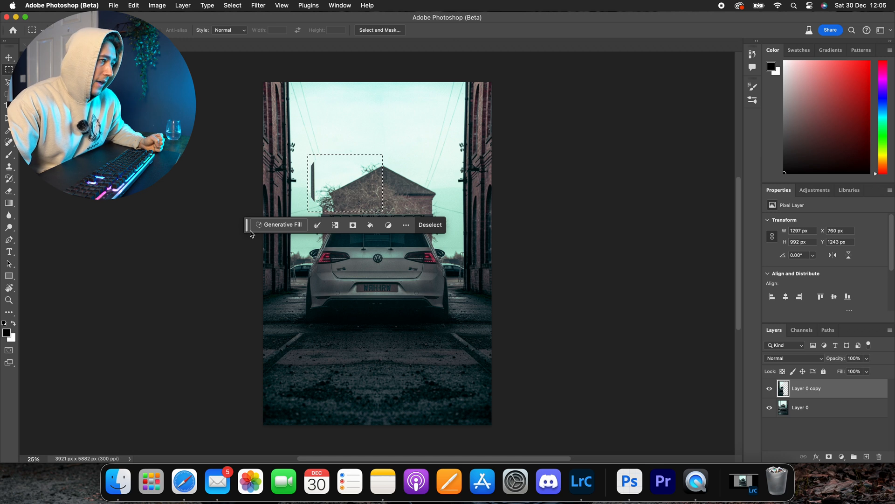
{"action": "left_click", "coordinate": [273, 226]}
{"action": "left_click", "coordinate": [433, 225]}
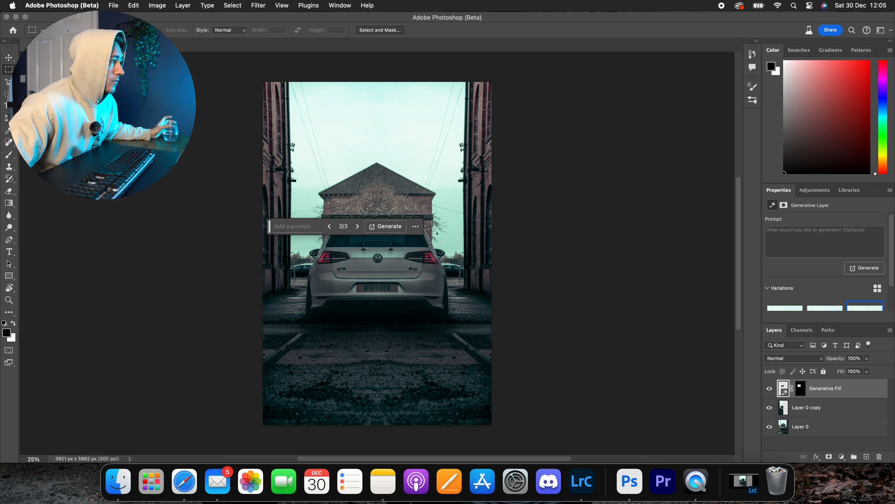
{"action": "left_click", "coordinate": [8, 62]}
{"action": "left_click", "coordinate": [782, 376]}
Step: Remove the left badge on the car's tailgate with a promptless Generative Fill, keeping the first variation, and deselect the layer
{"action": "left_click", "coordinate": [9, 69]}
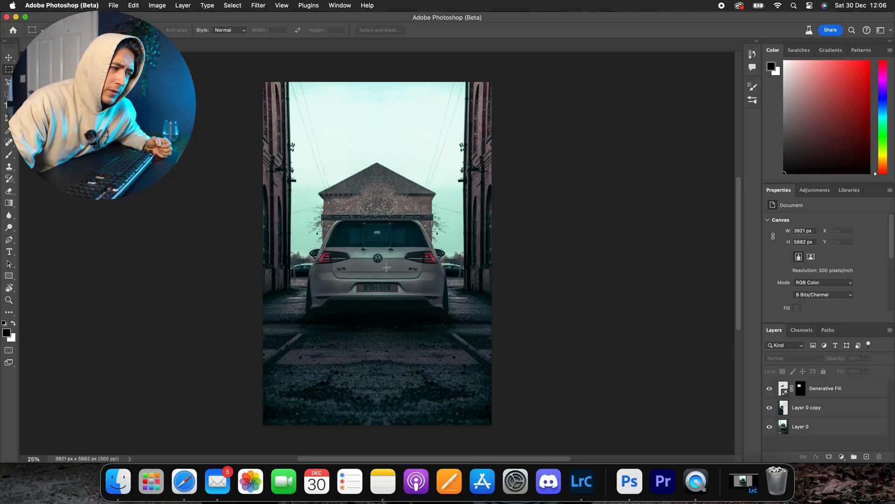
{"action": "left_click_drag", "start_coordinate": [349, 265], "coordinate": [335, 271]}
{"action": "left_click", "coordinate": [285, 286]}
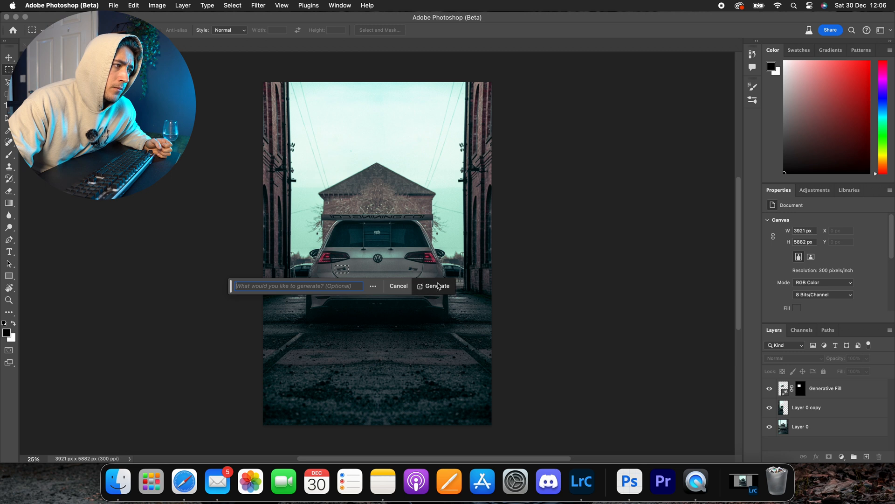
{"action": "left_click", "coordinate": [437, 286]}
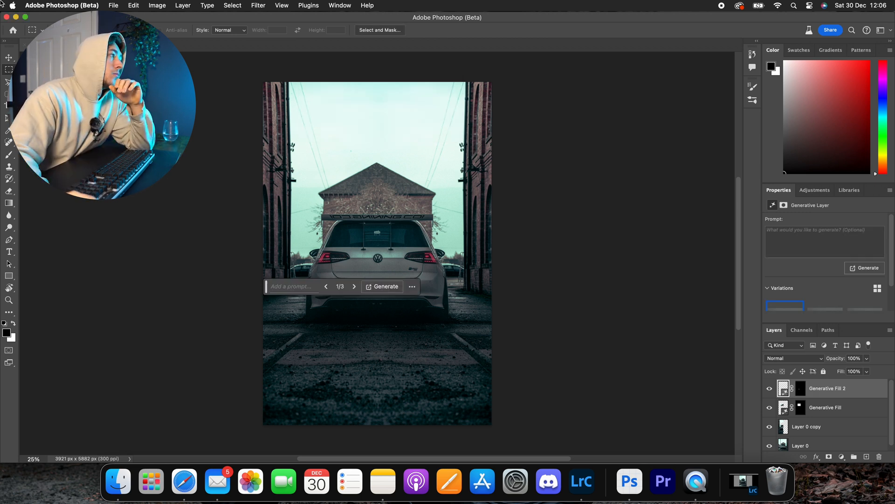
{"action": "left_click", "coordinate": [9, 57]}
{"action": "left_click", "coordinate": [94, 112]}
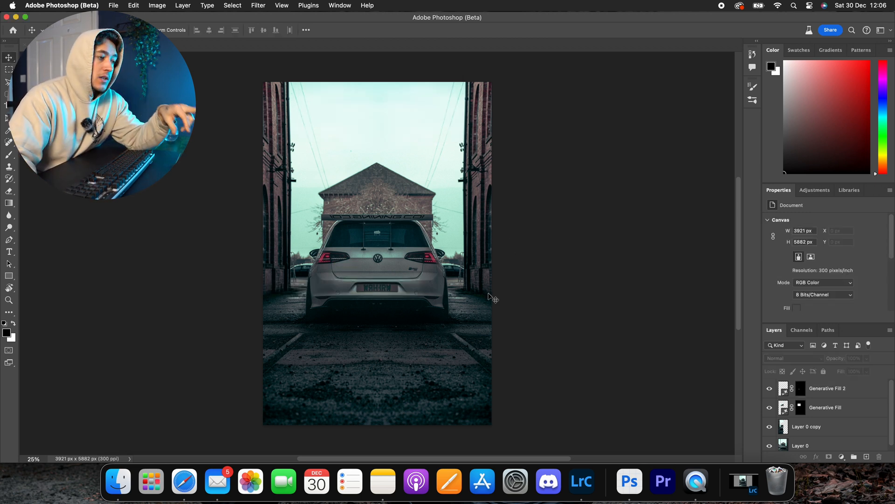